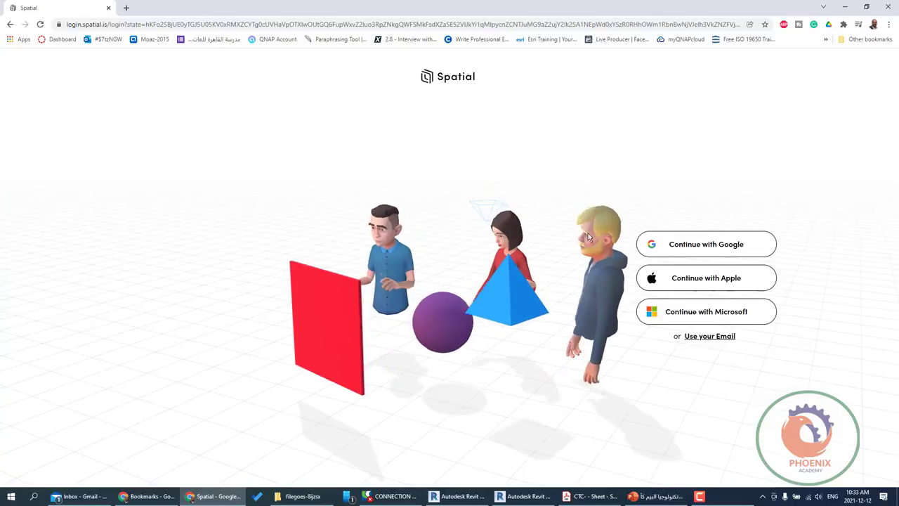
Sign in to Spatial with a Google account picked from the account chooser.
click(706, 246)
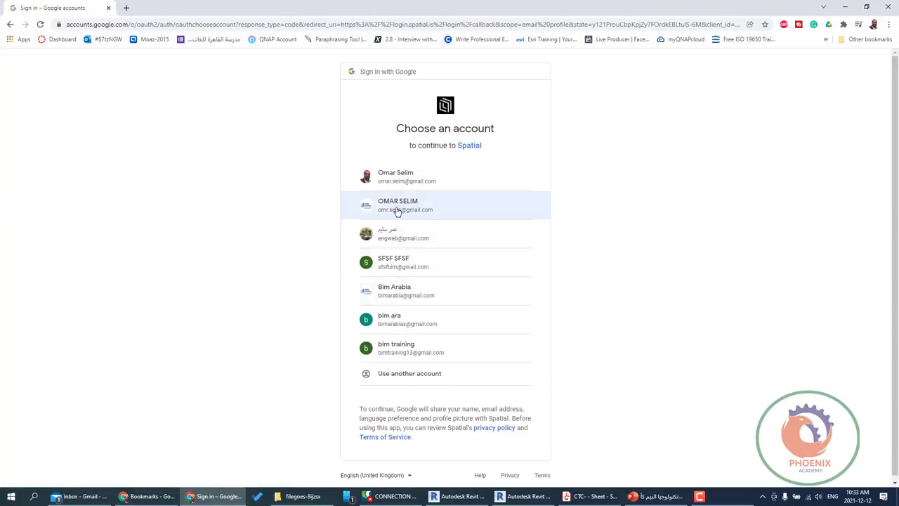
click(425, 301)
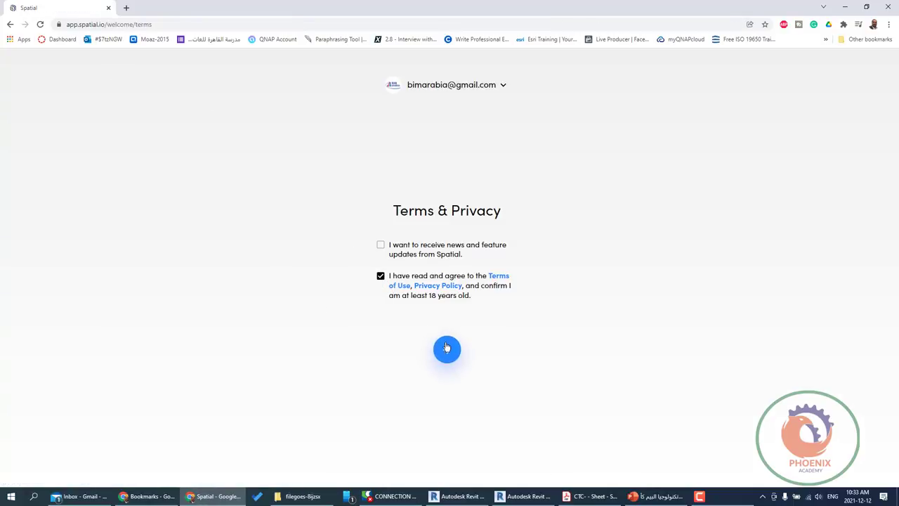
Accept the terms, enter the account's display name, and submit it.
click(456, 348)
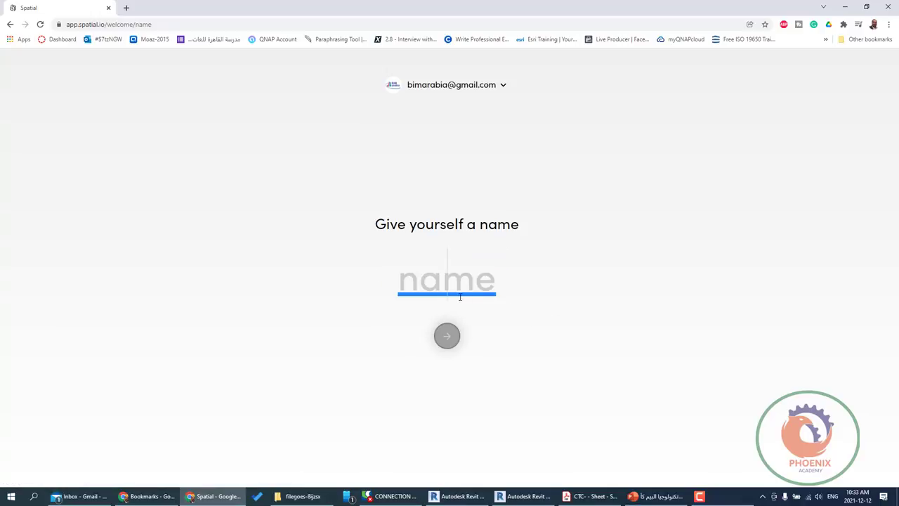
text(O)
key(BackSpace)
text(Omar)
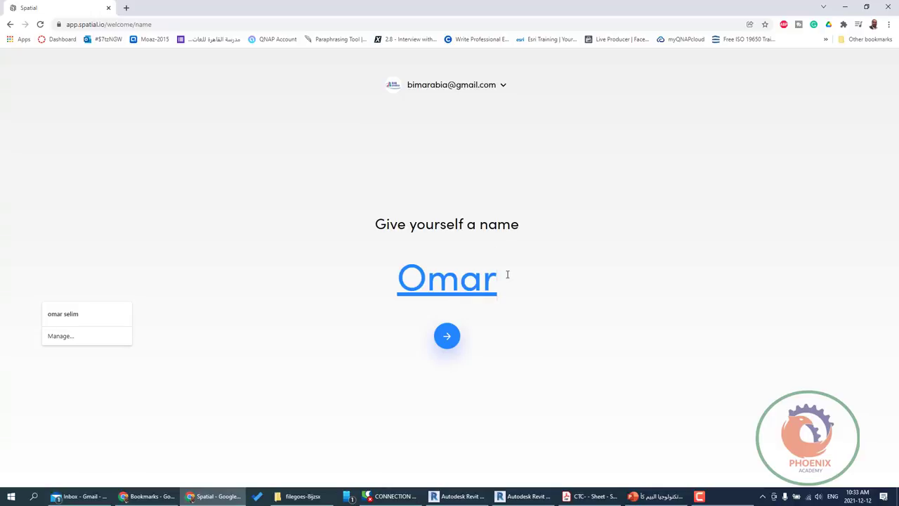
text(D)
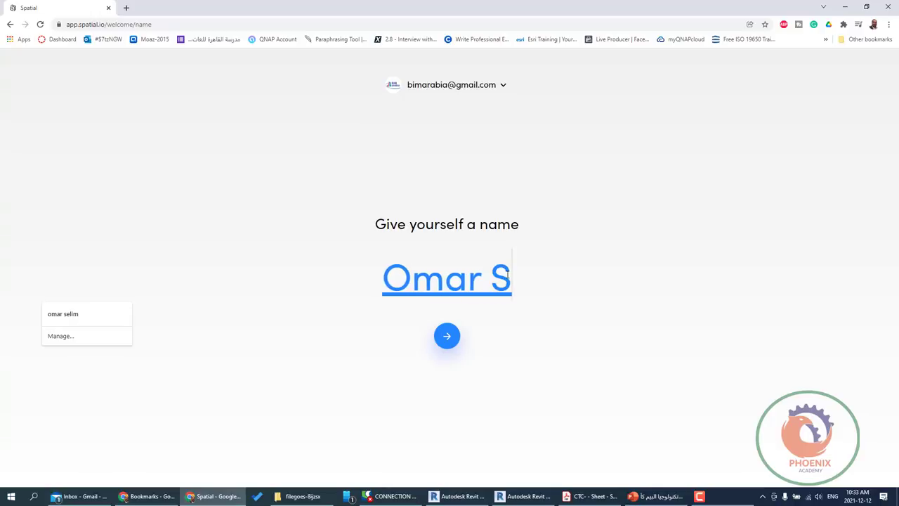
text(lim)
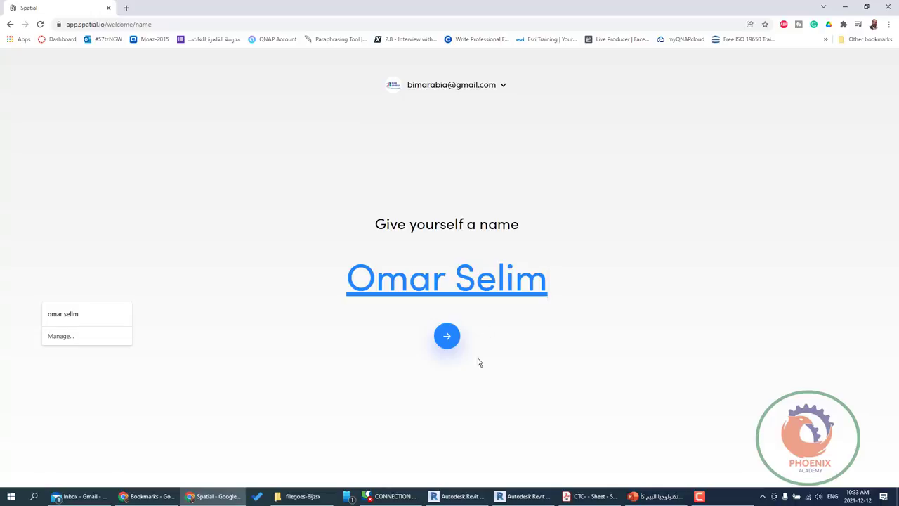
click(455, 347)
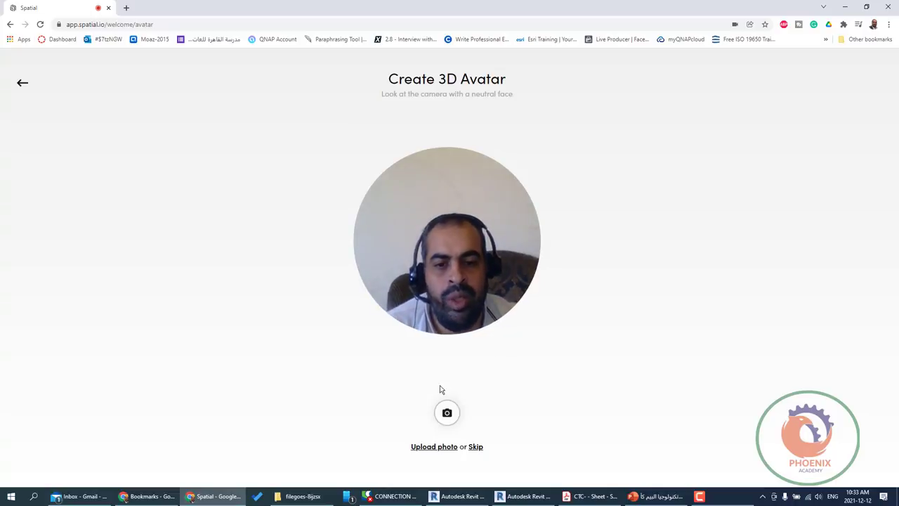
Take and approve a webcam photo, then choose the male body type.
click(448, 414)
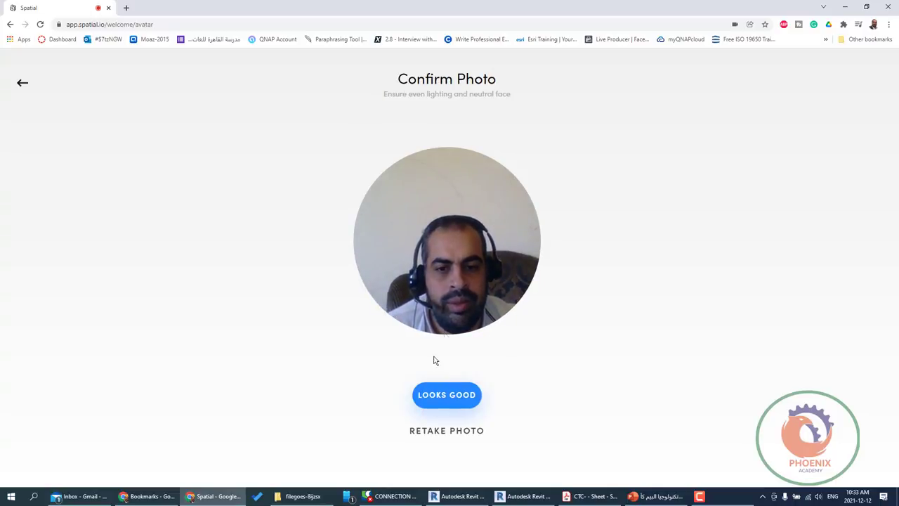
click(446, 396)
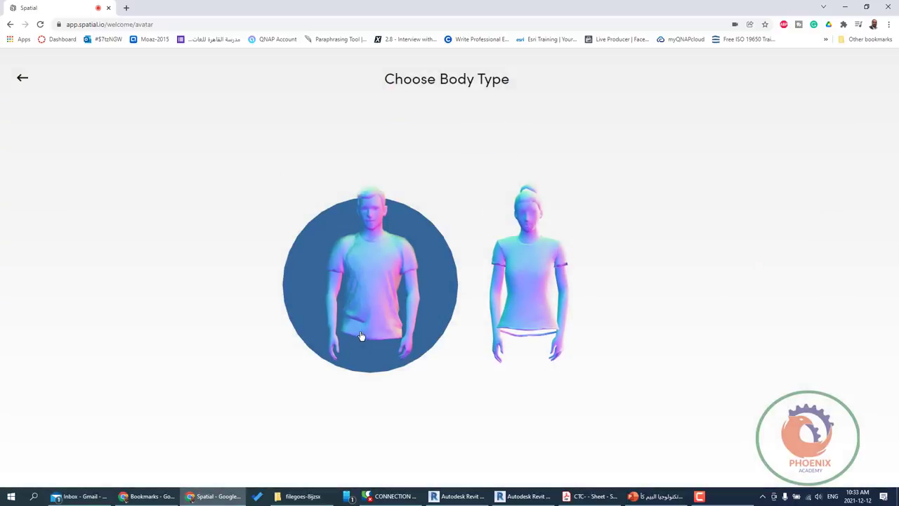
click(371, 263)
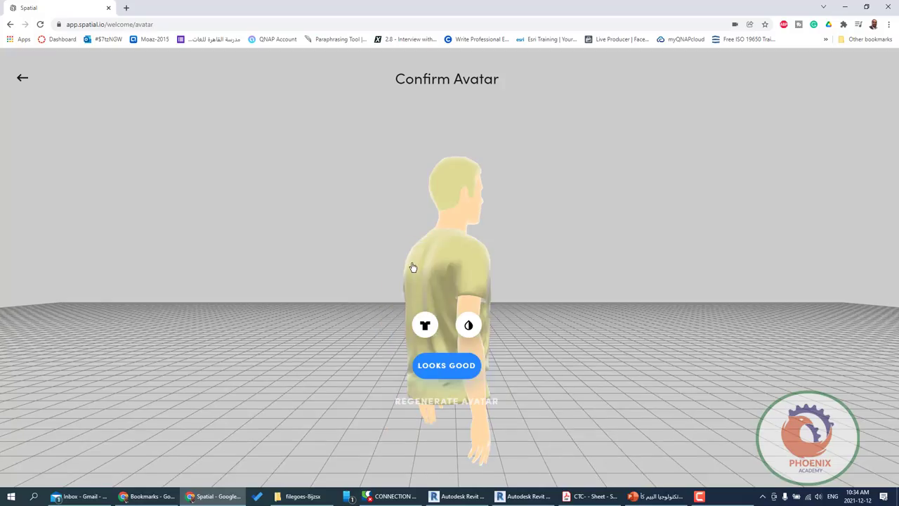
Change the avatar's shirt colour to cream.
click(468, 324)
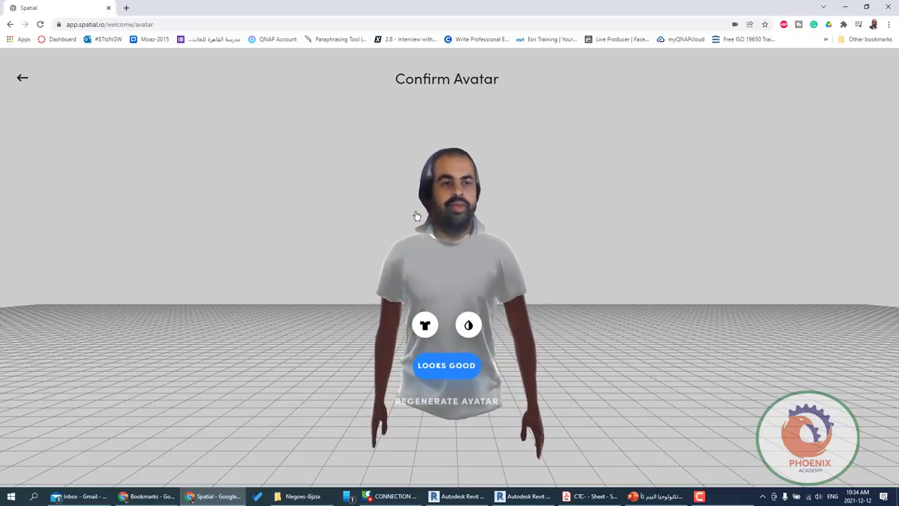
click(424, 323)
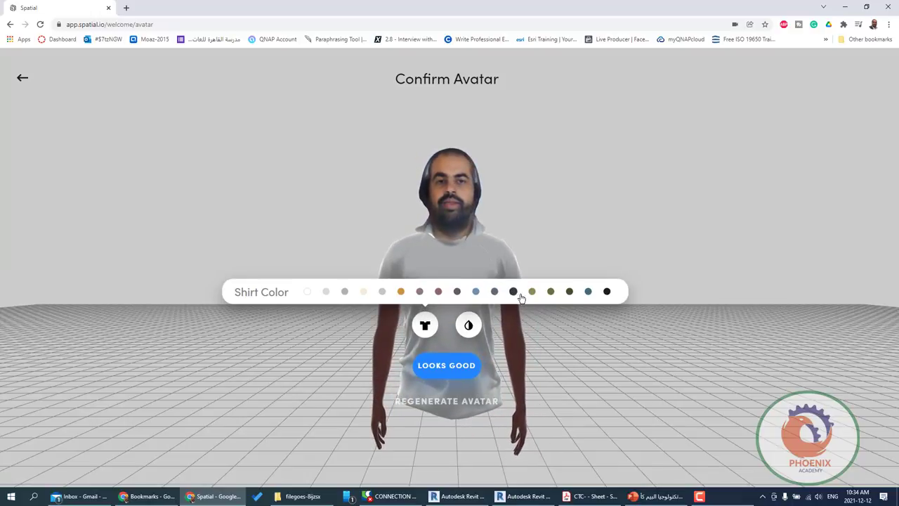
click(400, 291)
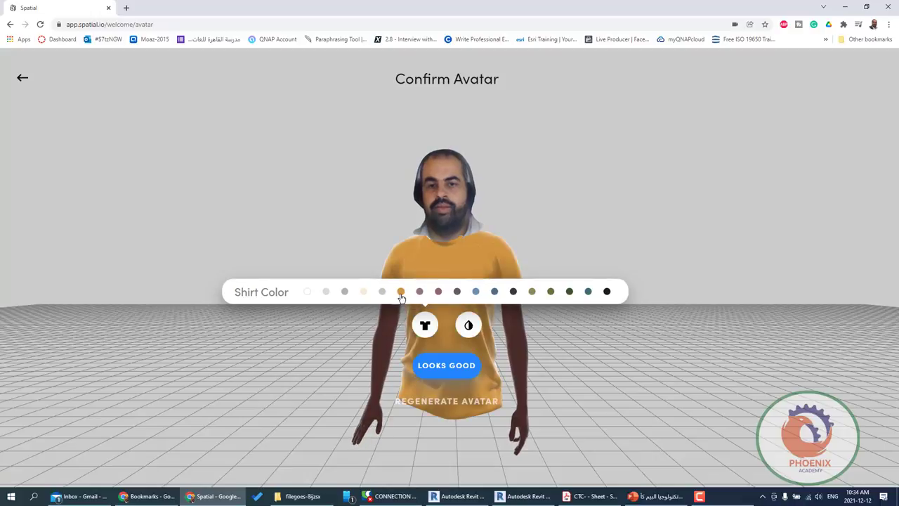
click(360, 293)
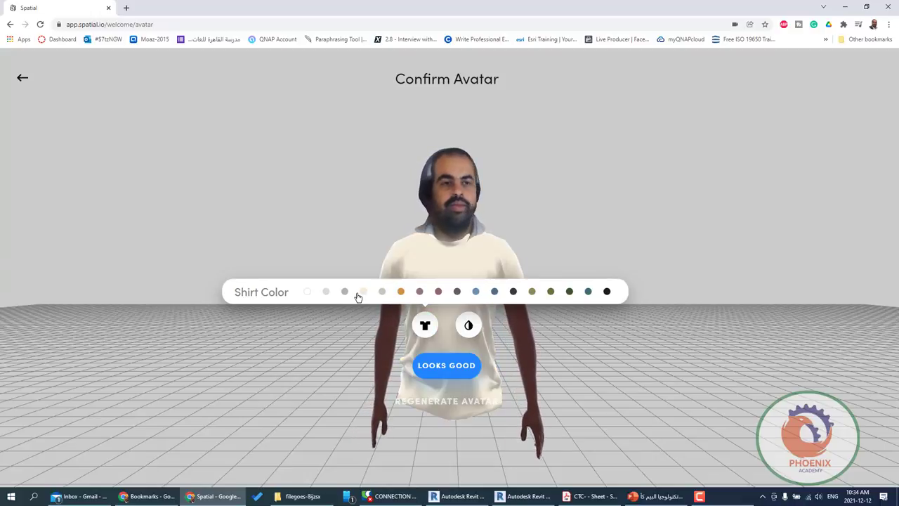
Lighten the avatar's skin to a tan tone and confirm the avatar.
click(469, 327)
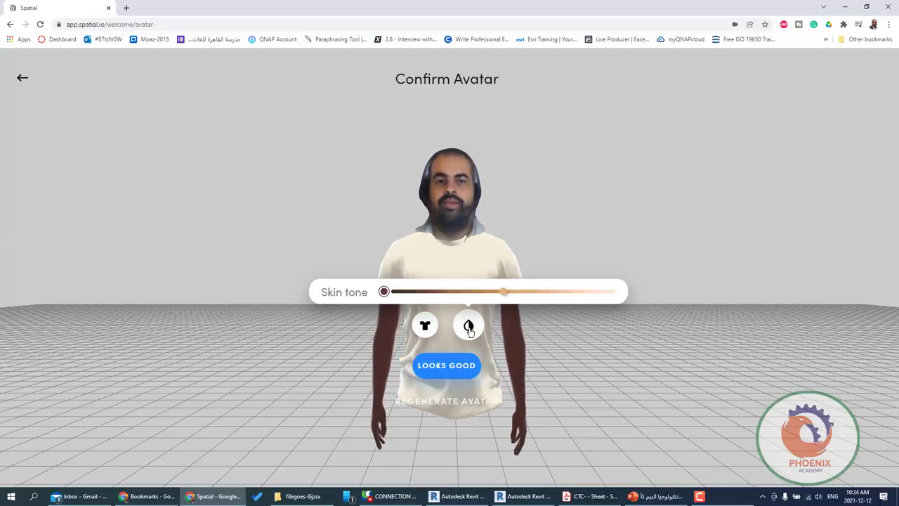
click(502, 295)
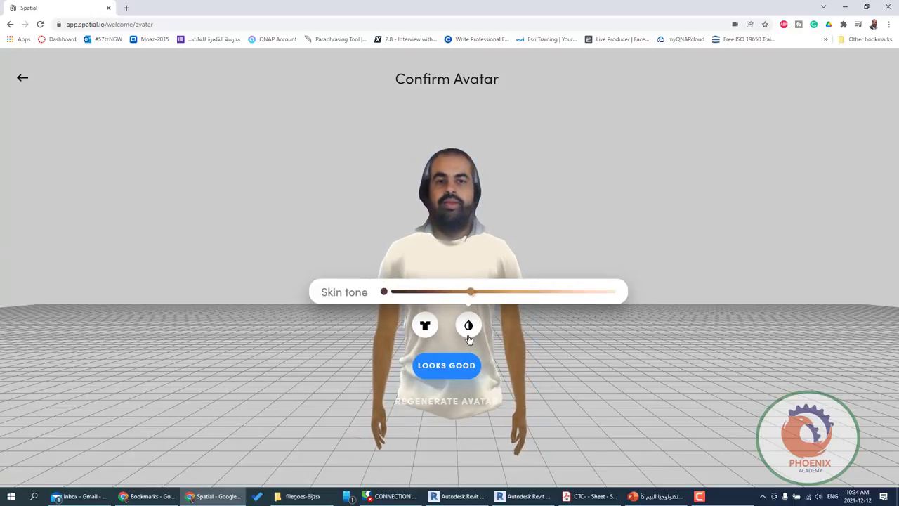
click(454, 364)
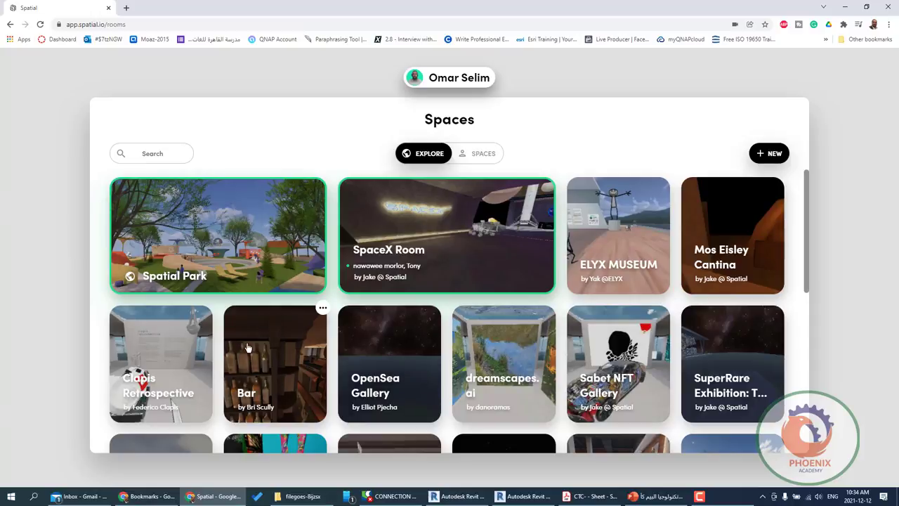
Browse the Explore grid and open the Coffee Bar by M2 Studios space.
scroll(455, 353, down, 3)
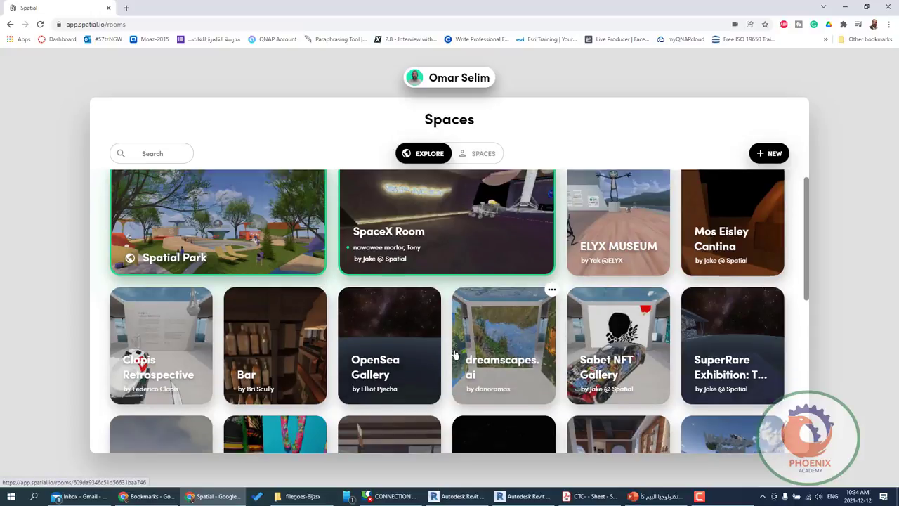
scroll(455, 354, down, 5)
scroll(572, 361, up, 4)
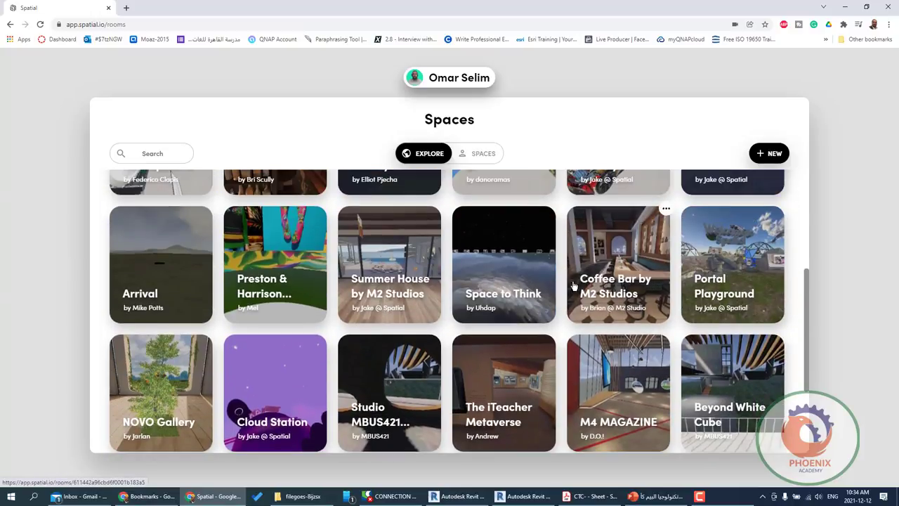
scroll(571, 281, up, 1)
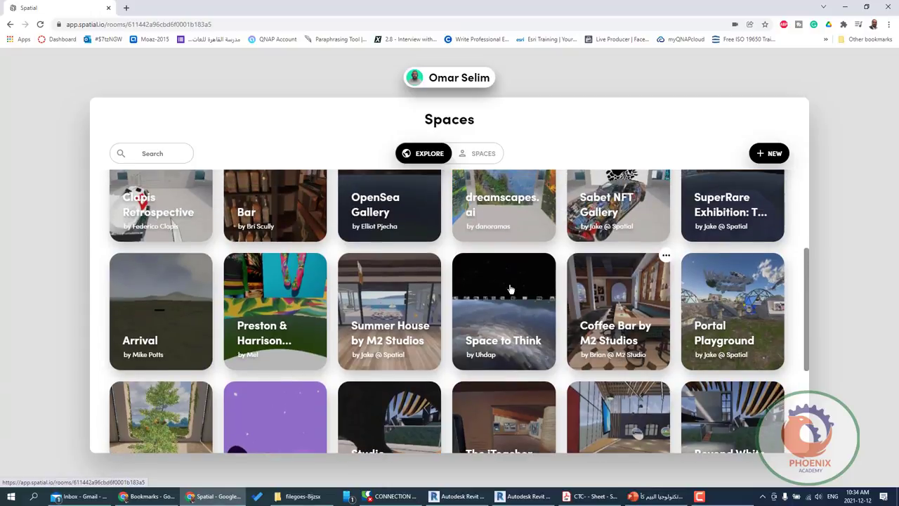
click(509, 289)
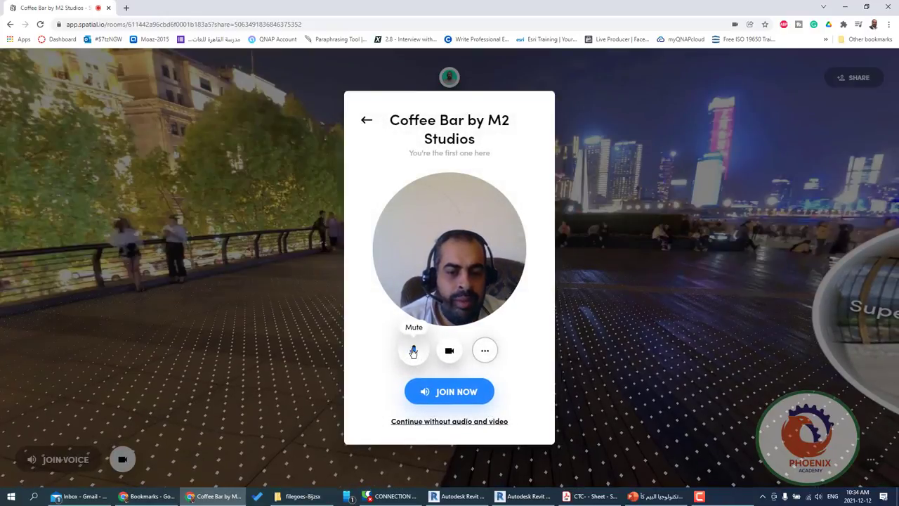
Join the Coffee Bar with audio and video, then page through and close the tutorial.
click(458, 393)
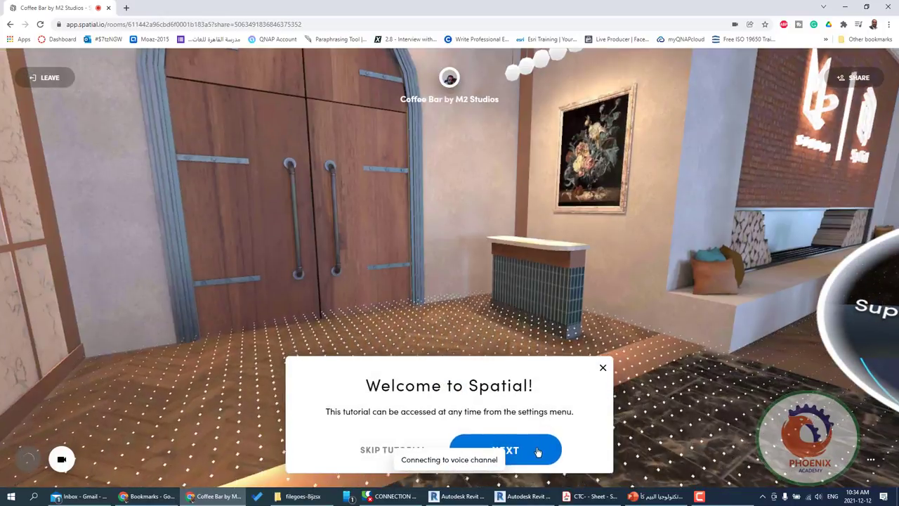
click(538, 451)
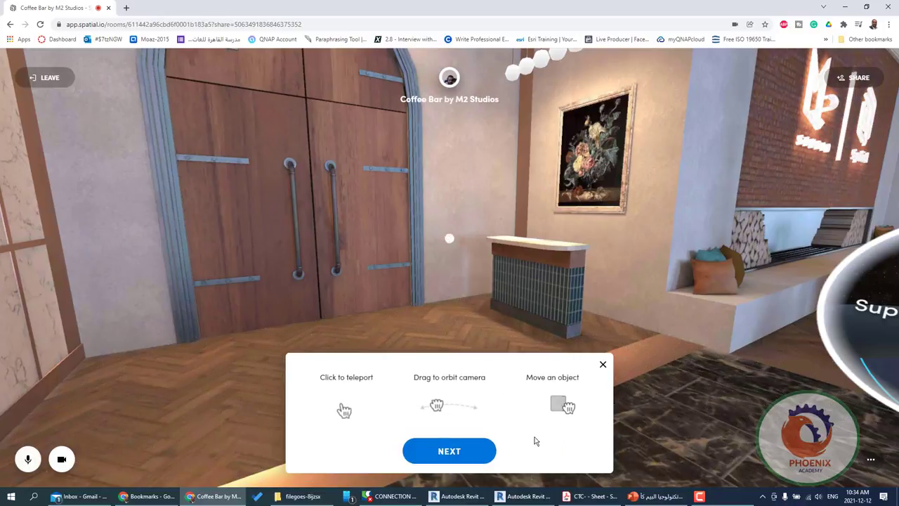
click(449, 454)
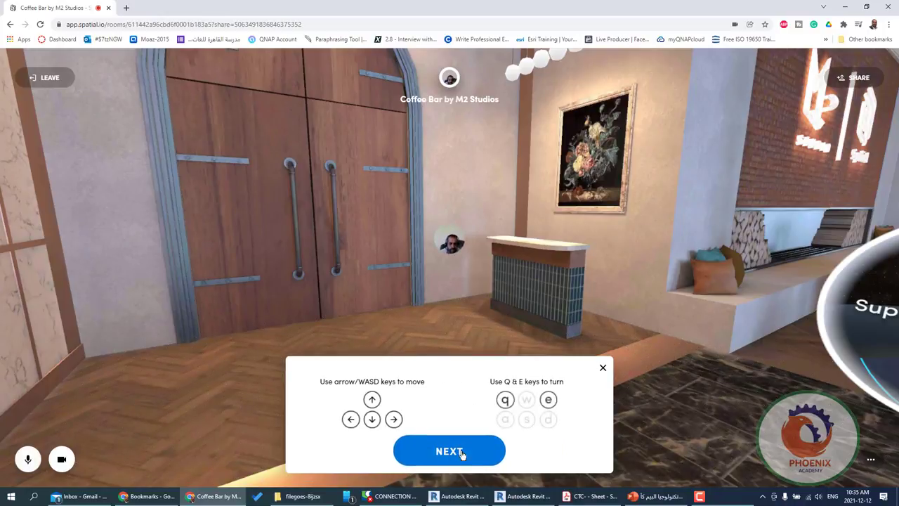
click(469, 453)
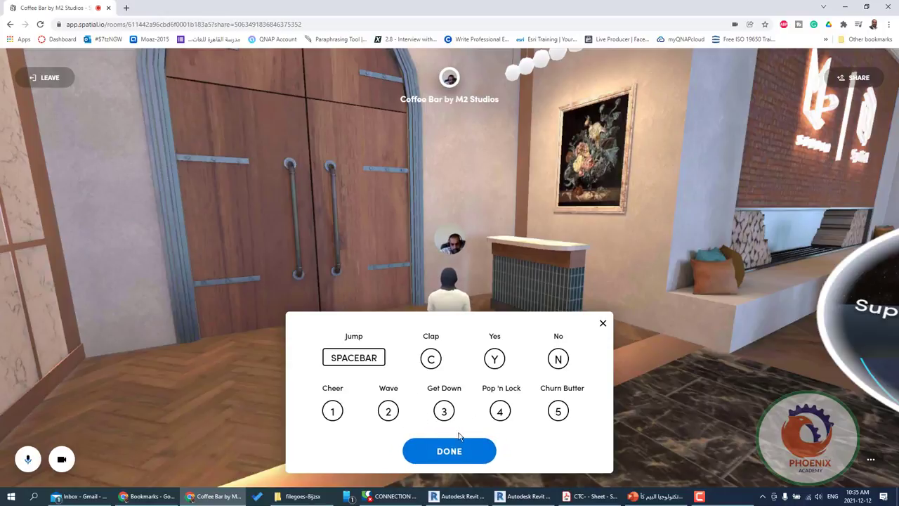
click(472, 451)
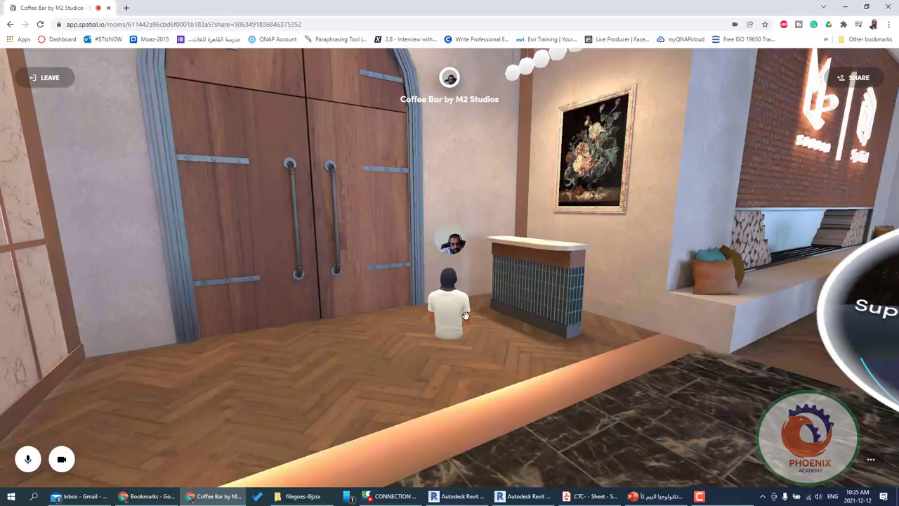
Walk up to the wooden doors, back away, and sidestep between the M2 Studio sign and bar.
key(Up)
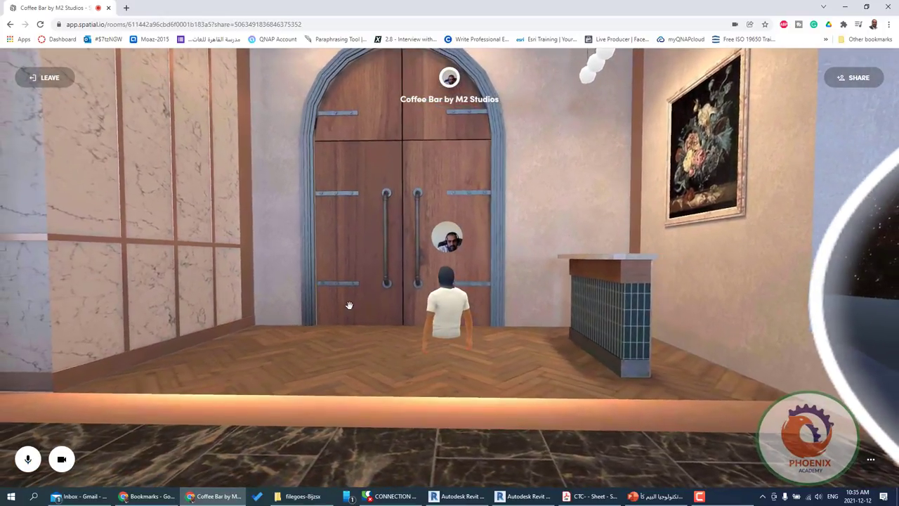
key(Up)
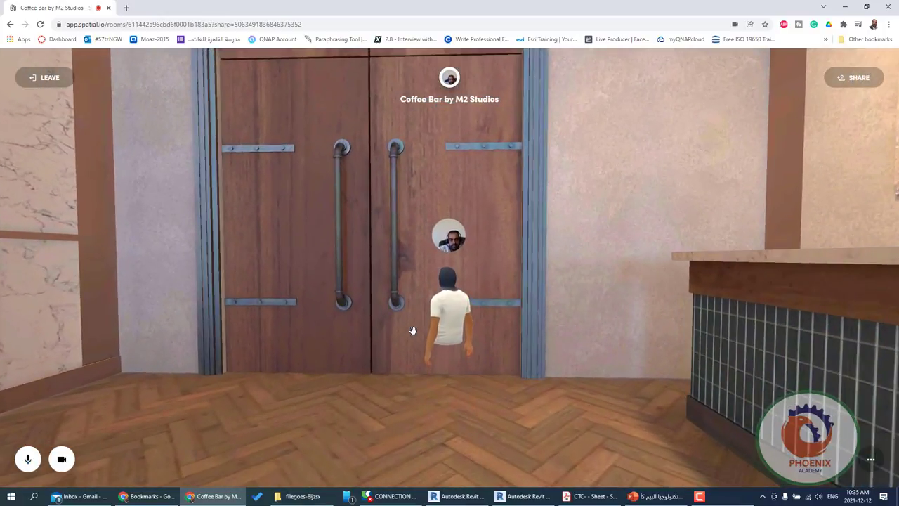
key(Down)
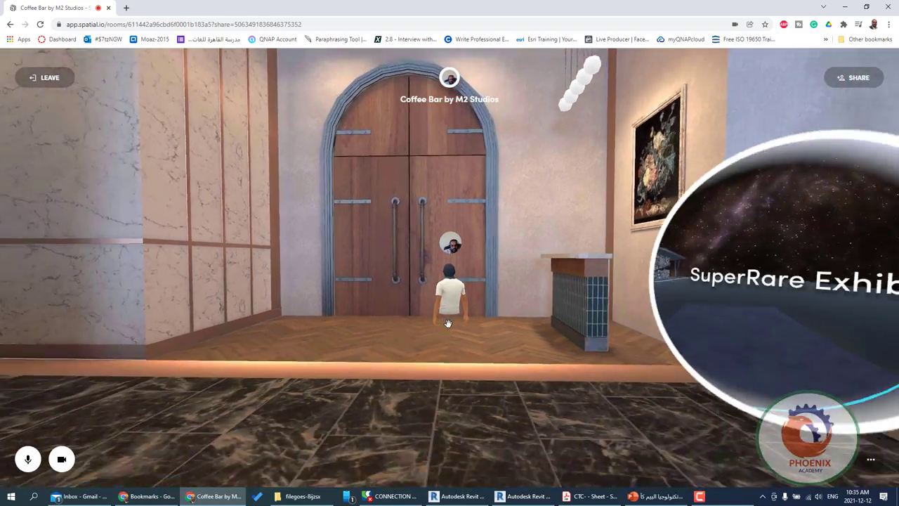
key(Right)
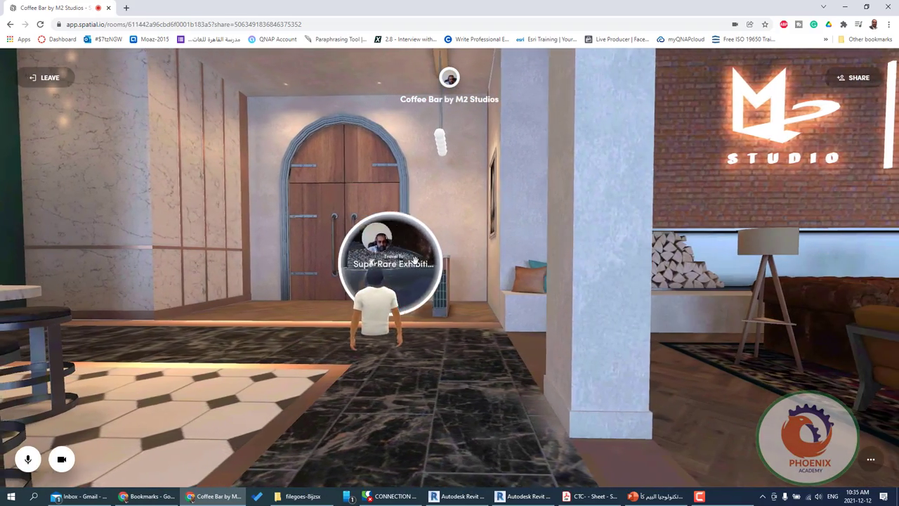
key(Left)
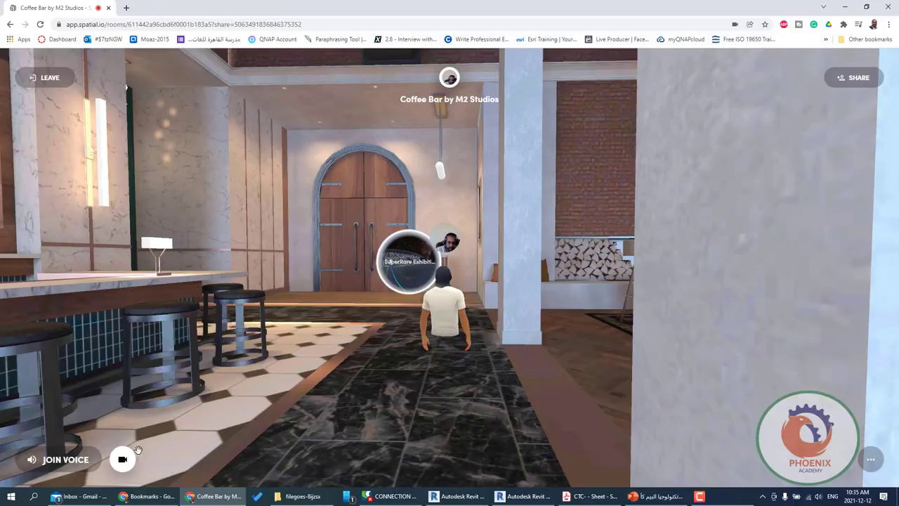
Walk along the bar to the lounge, past the white pillar, and back toward the arched door.
key(w)
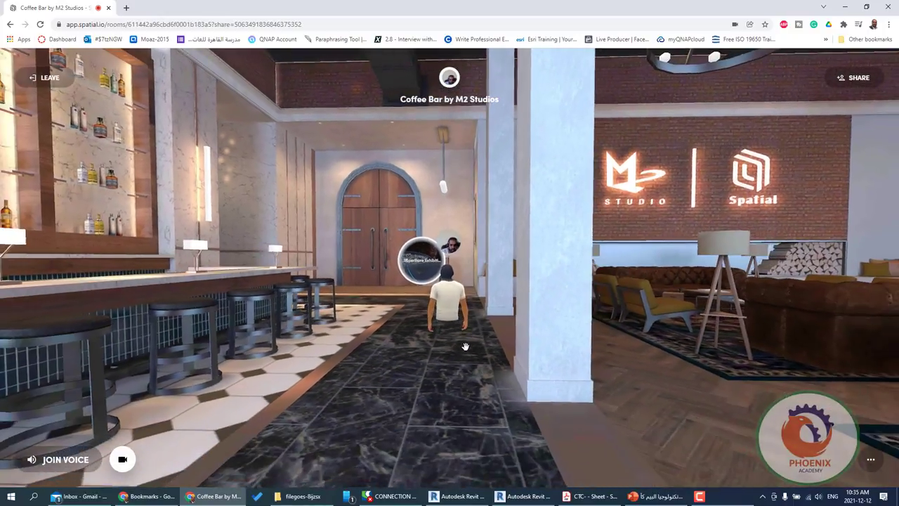
mouse_move(465, 347)
mouse_down()
mouse_move(325, 270)
mouse_move(645, 347)
mouse_up()
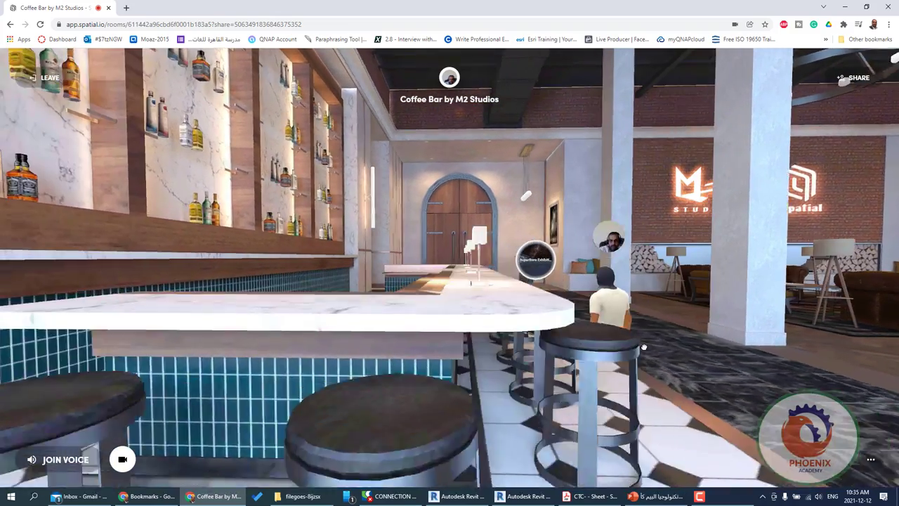
key(d)
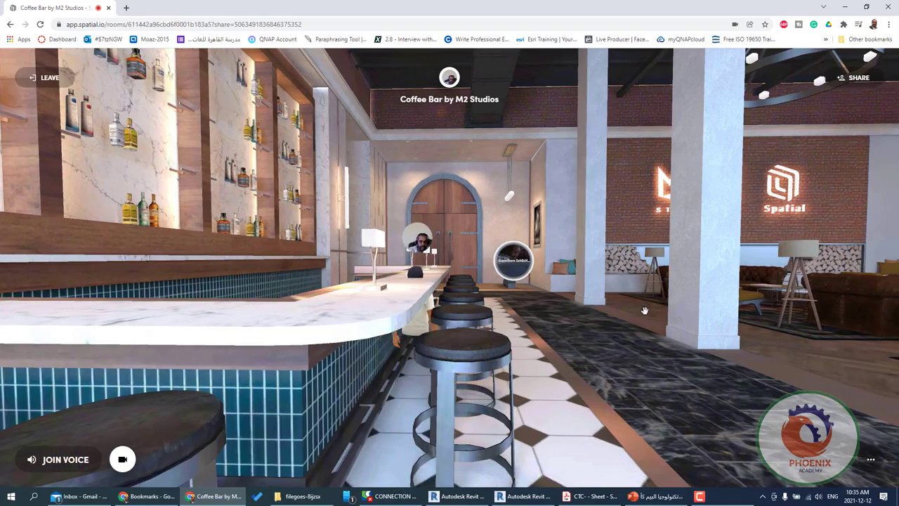
key(w)
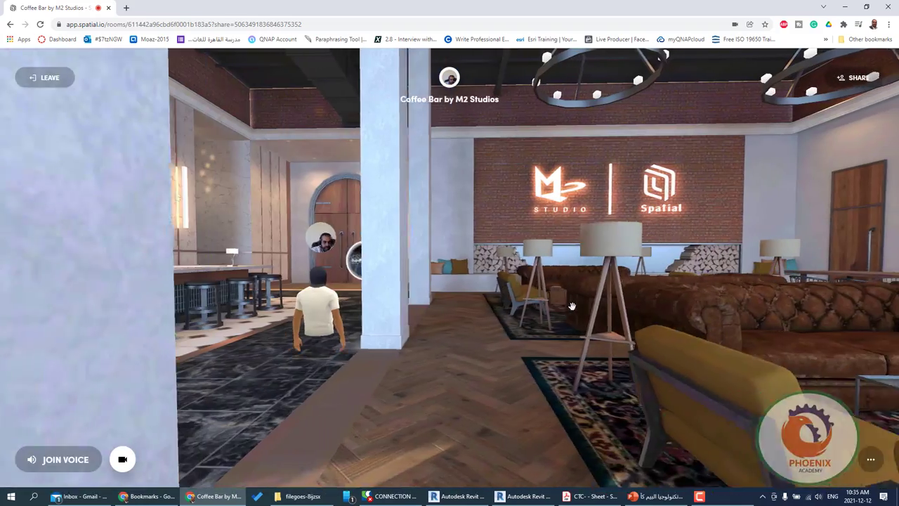
key(a)
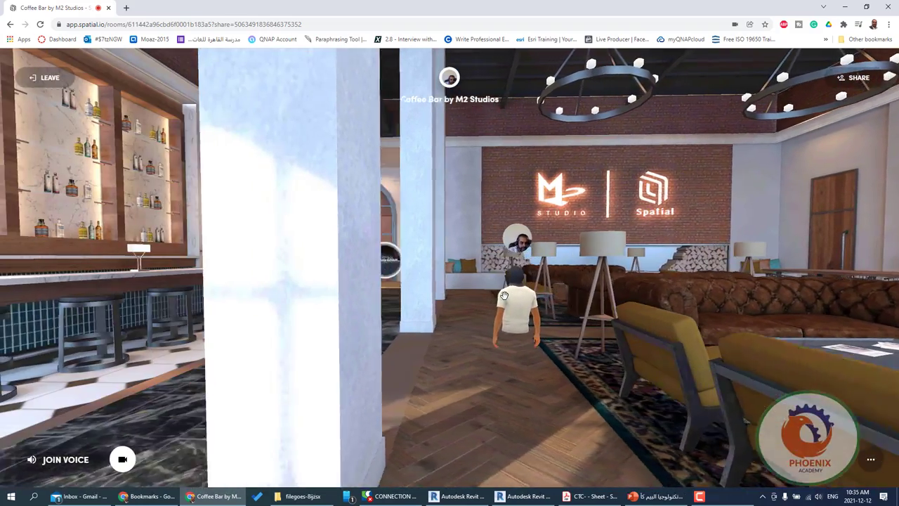
key(w)
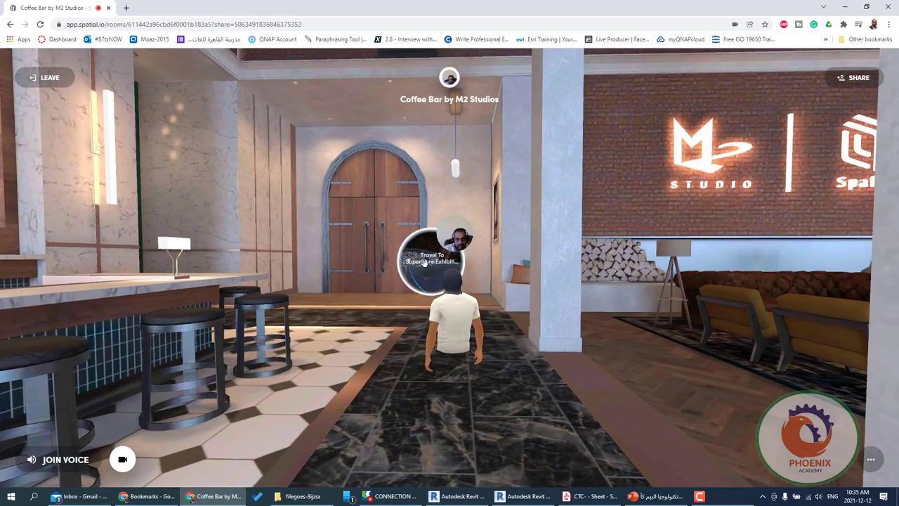
Travel through the SuperRare Exhibition portal into The Anatomy of Human space.
click(433, 261)
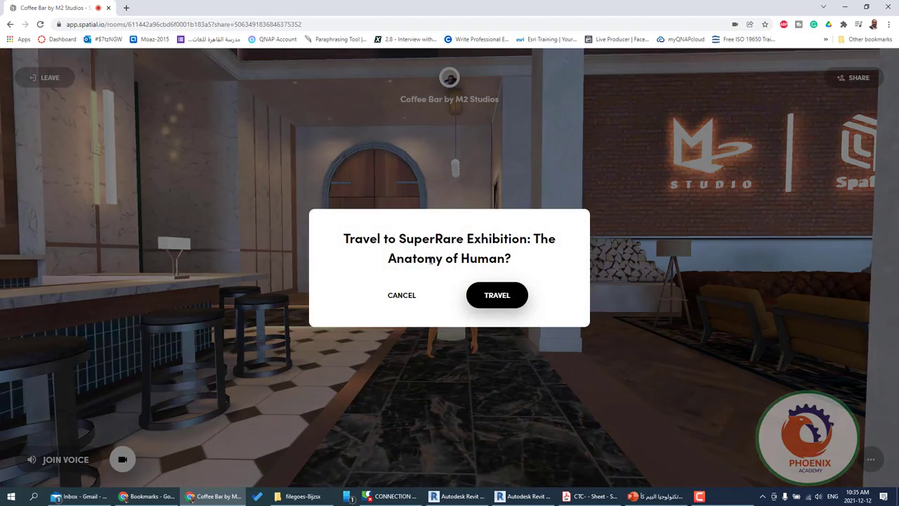
click(493, 298)
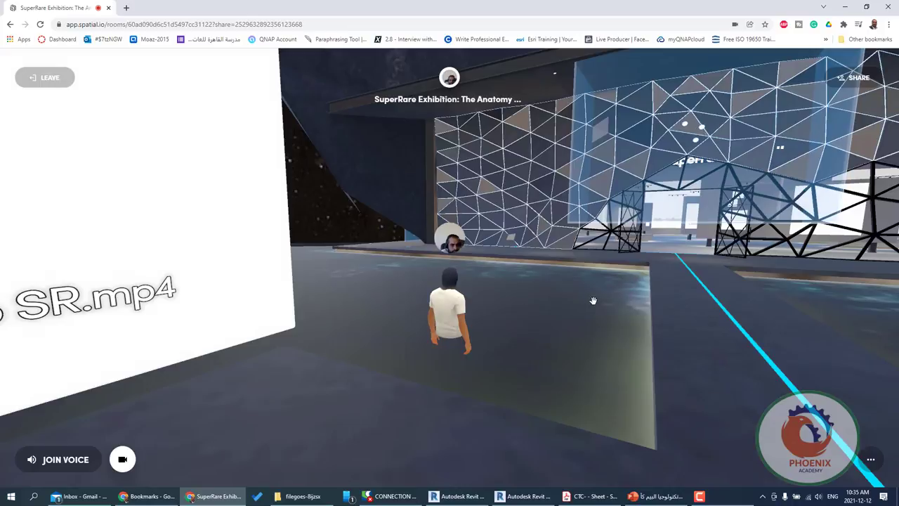
Turn away from the SR.mp4 panel and walk through the lattice entrance into the gallery.
drag(592, 301, 488, 312)
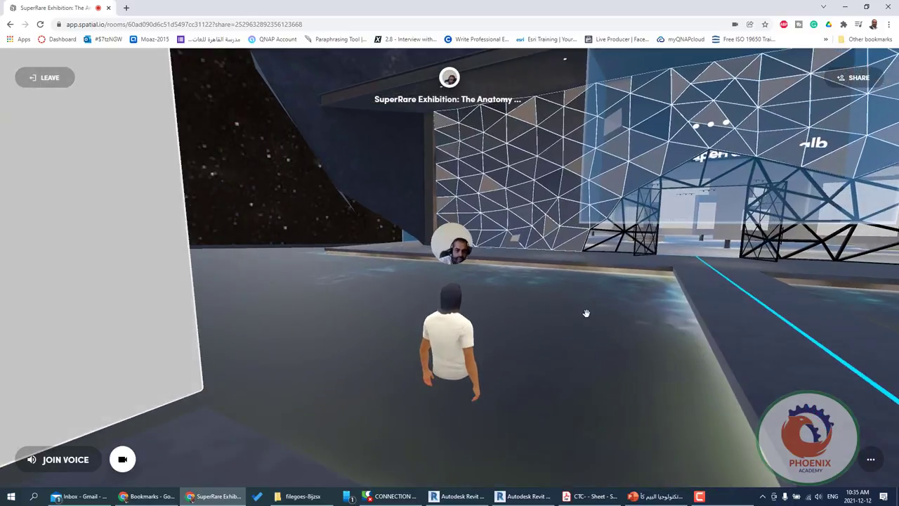
key(w)
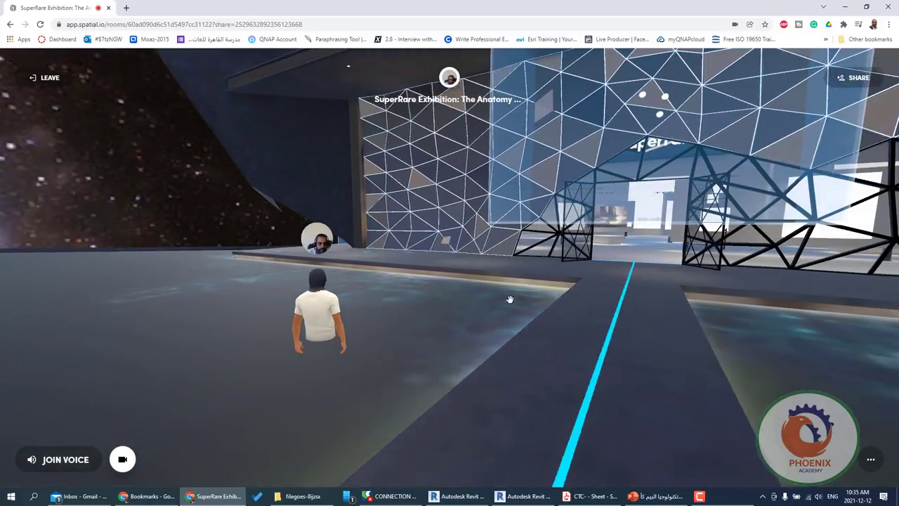
key(w)
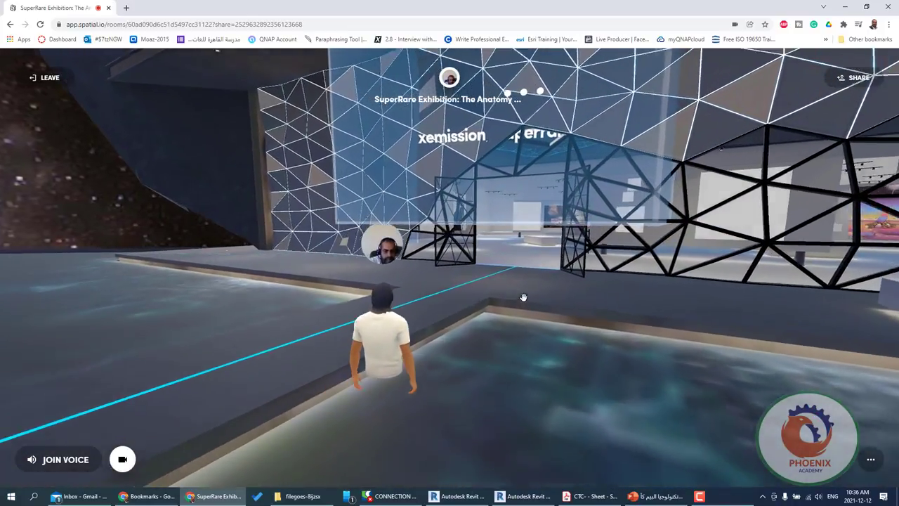
key(w)
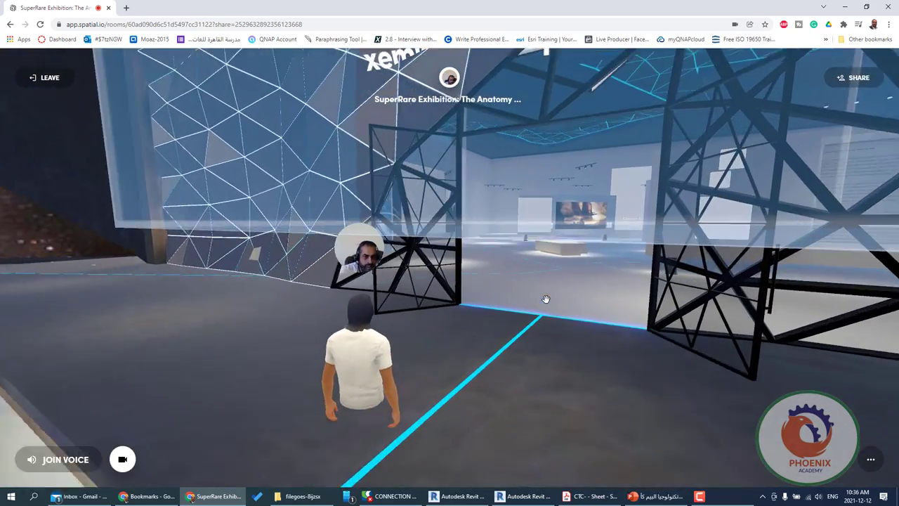
key(w)
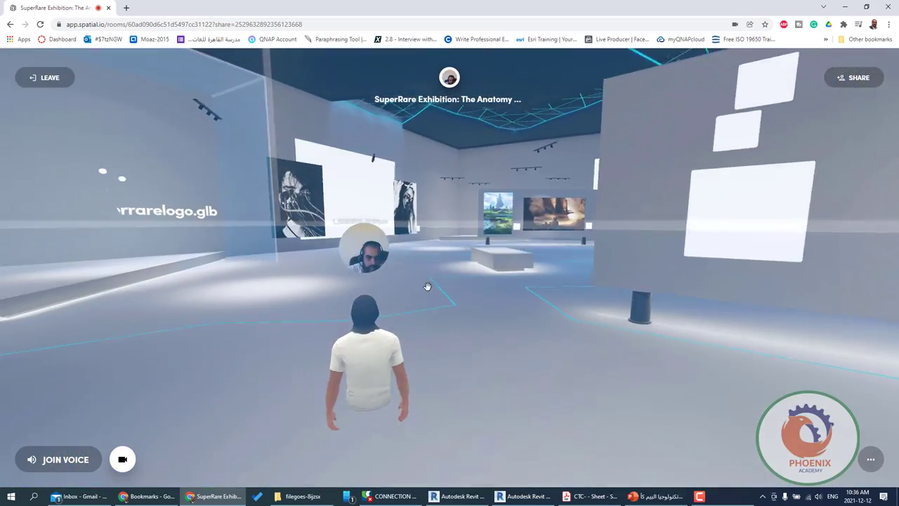
key(w)
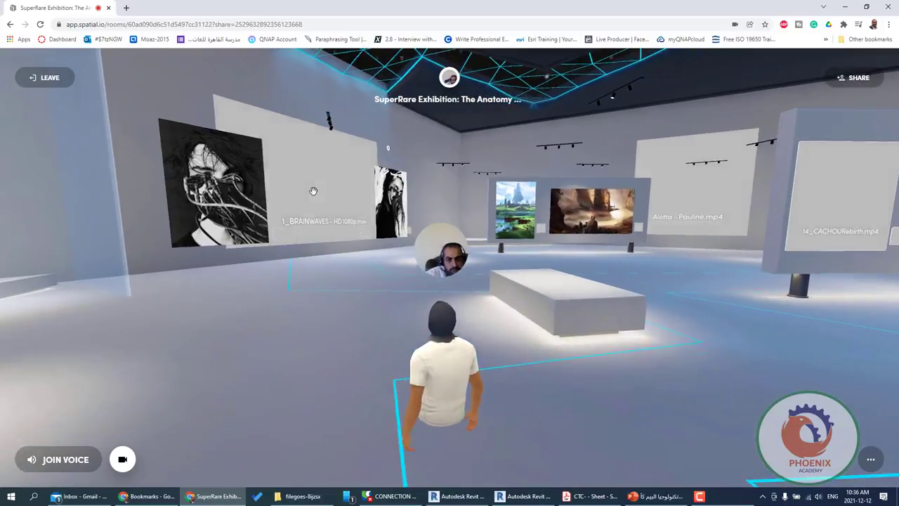
key(w)
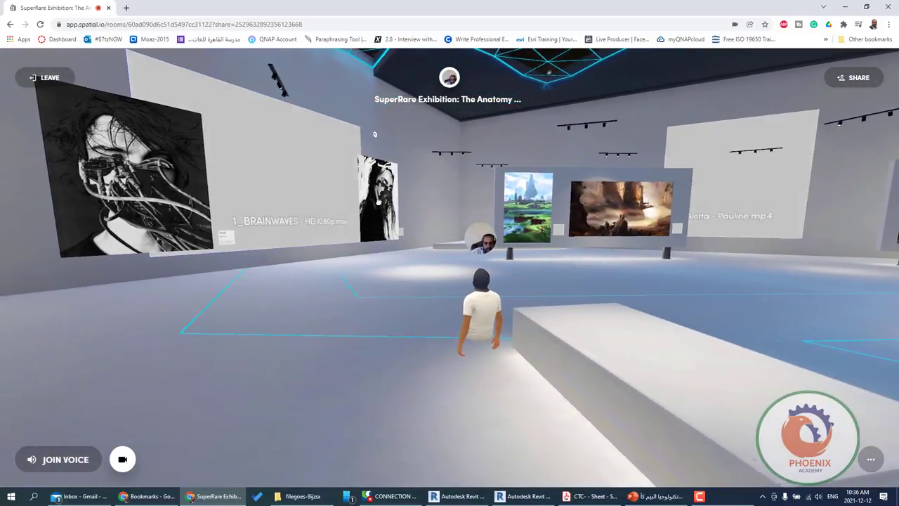
Sidestep left and walk up to the wall with the landscape and Sky Fortress paintings.
key(a)
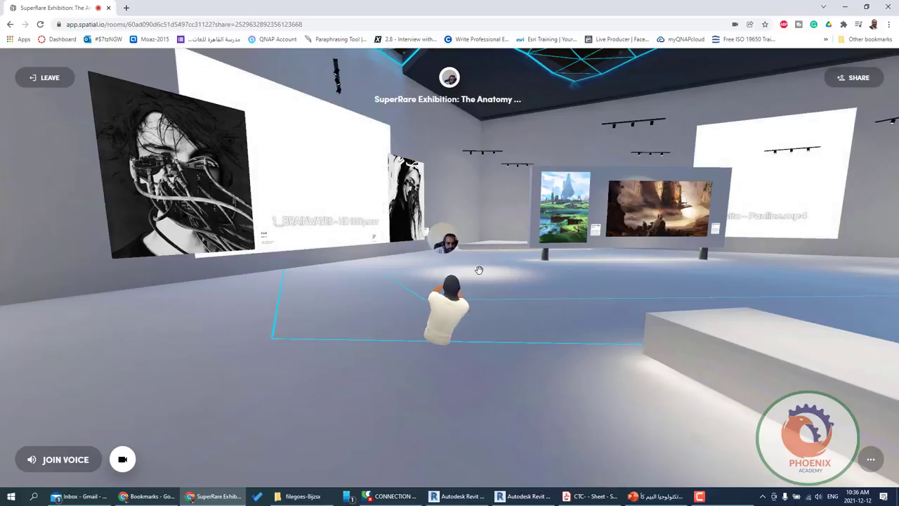
click(462, 288)
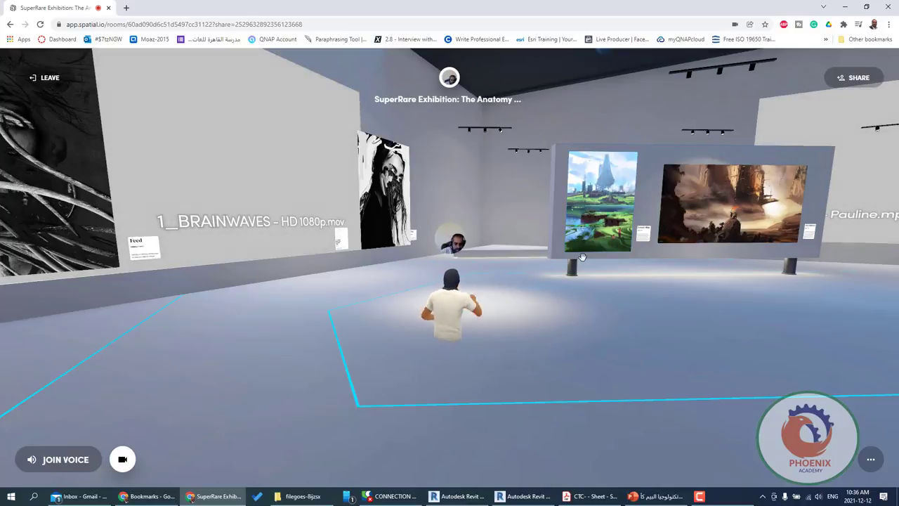
key(a)
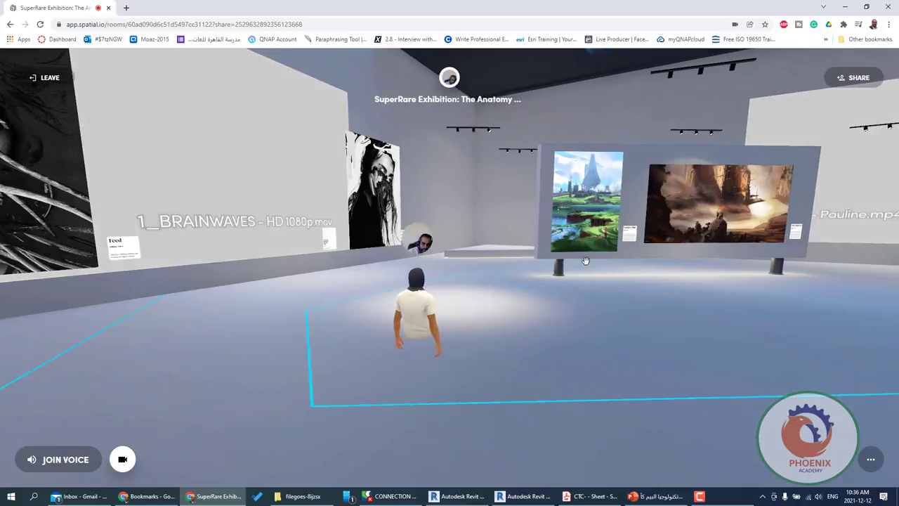
key(w)
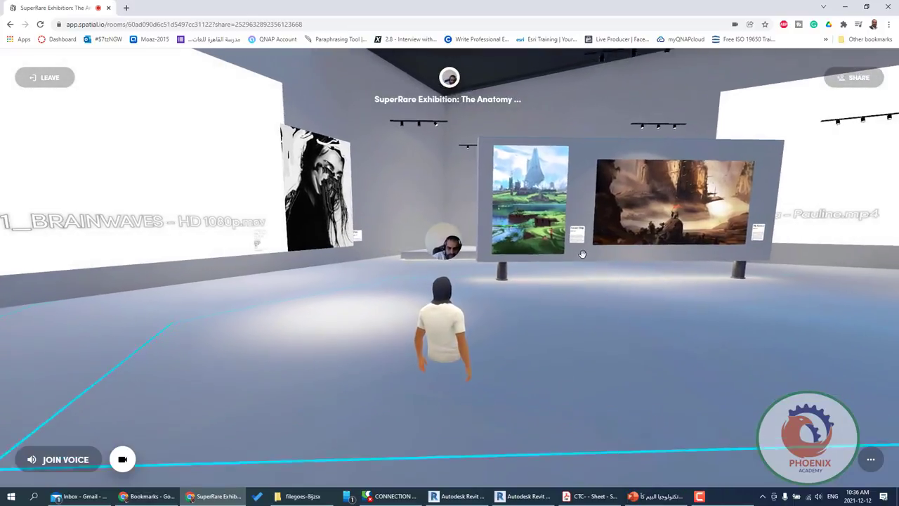
key(w)
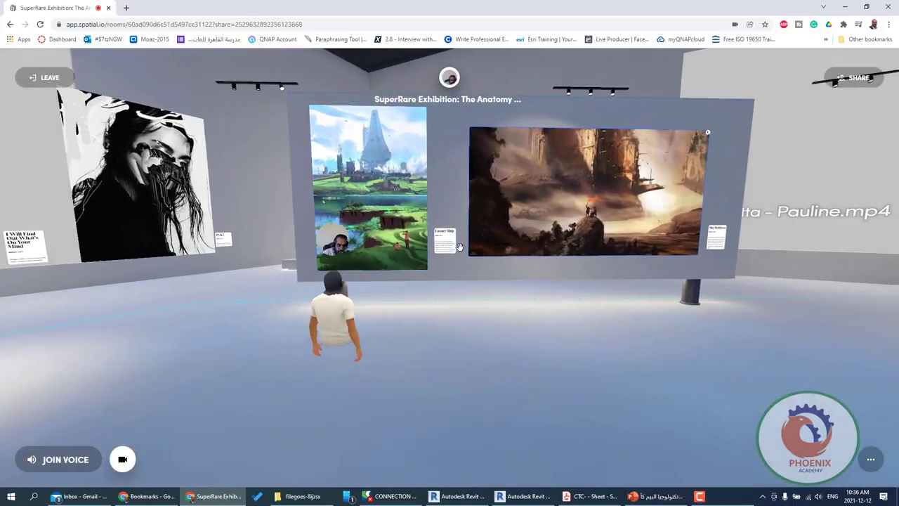
key(w)
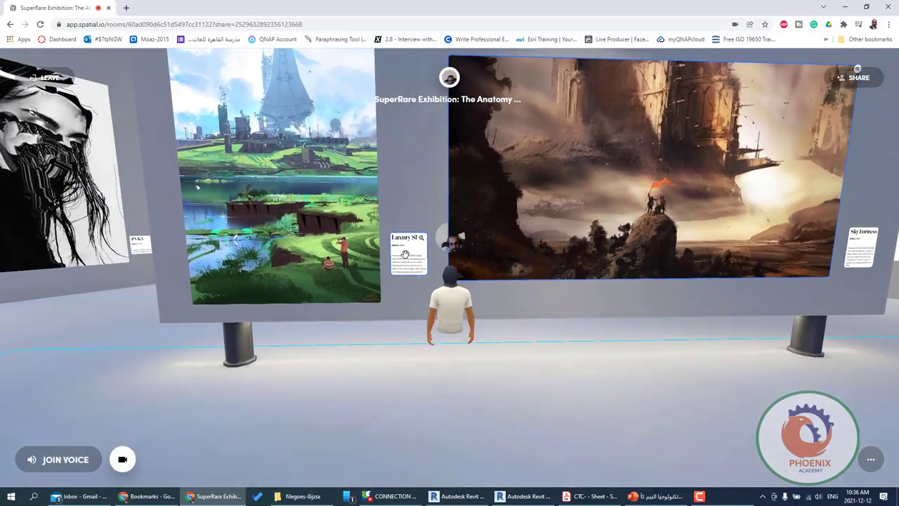
Read the Luxury Ship artwork's info card, then back away to see the whole wall.
click(448, 459)
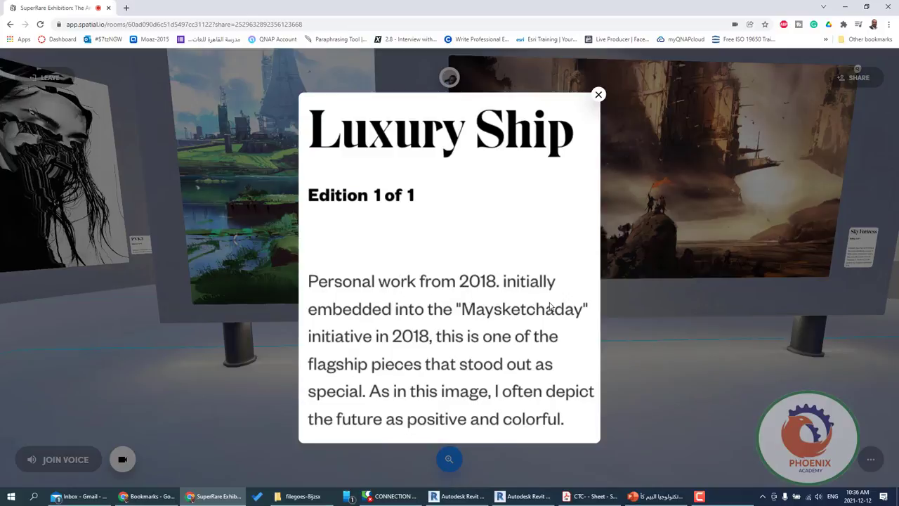
click(635, 339)
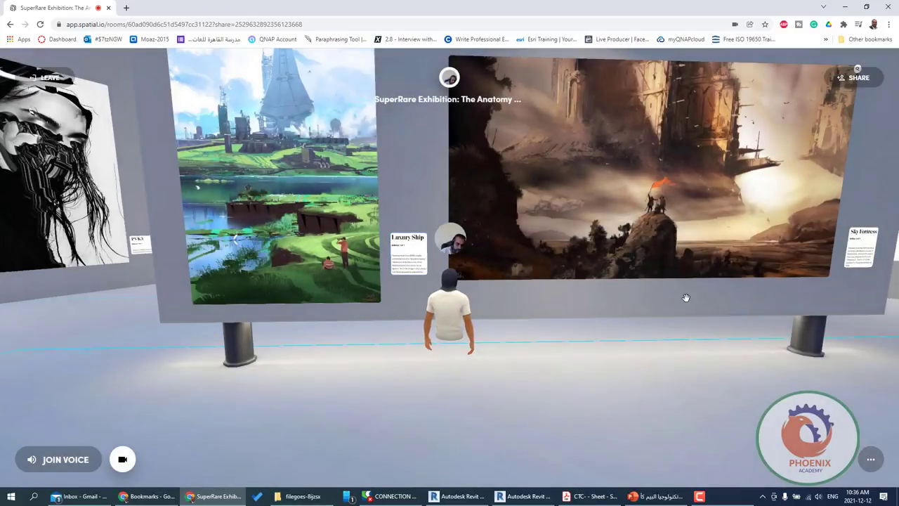
key(s)
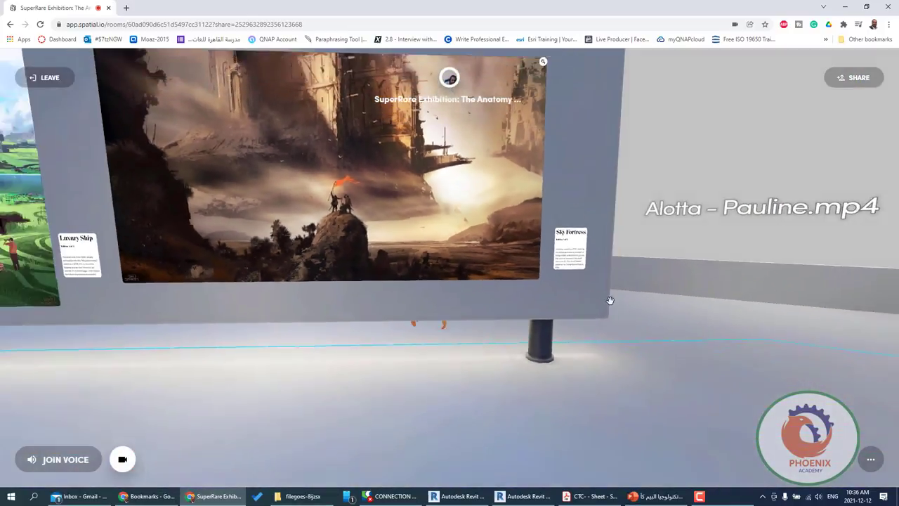
key(s)
Look around the gallery toward the Beauty of War and PUPPET paintings, then leave the exhibition.
key(d)
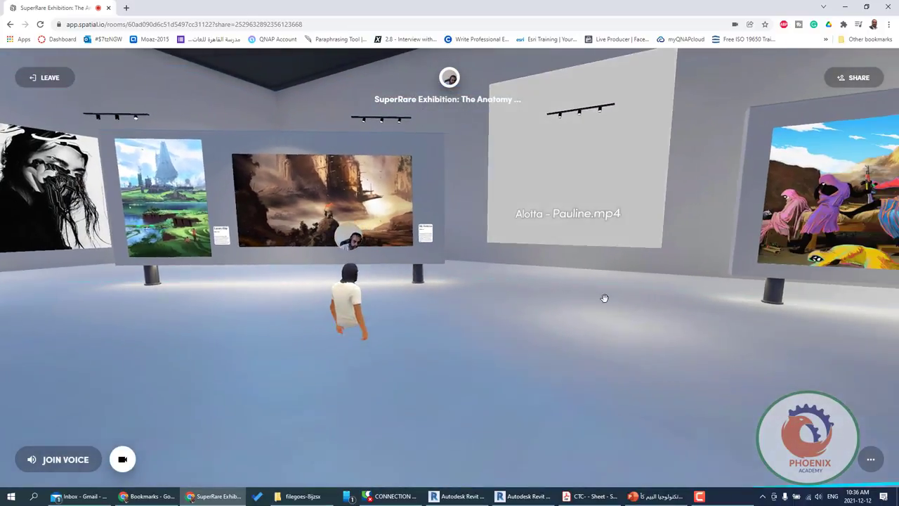
key(d)
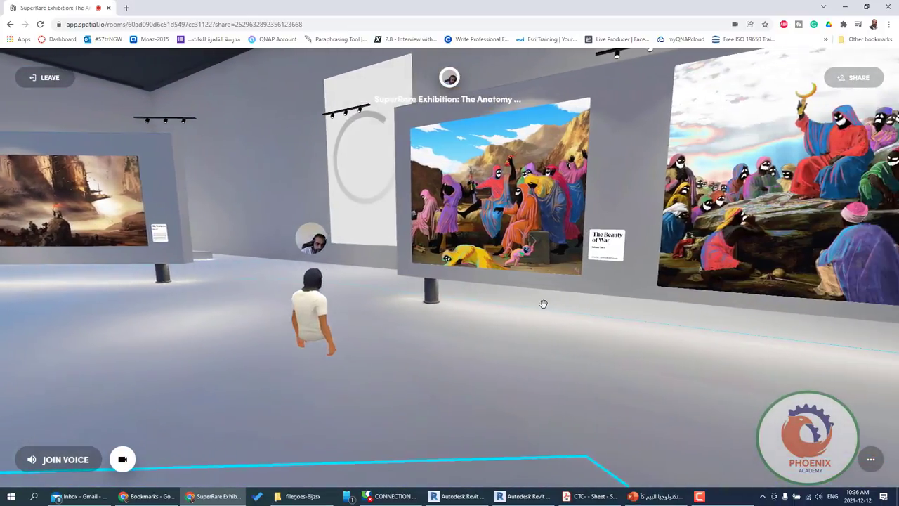
drag(673, 328, 889, 332)
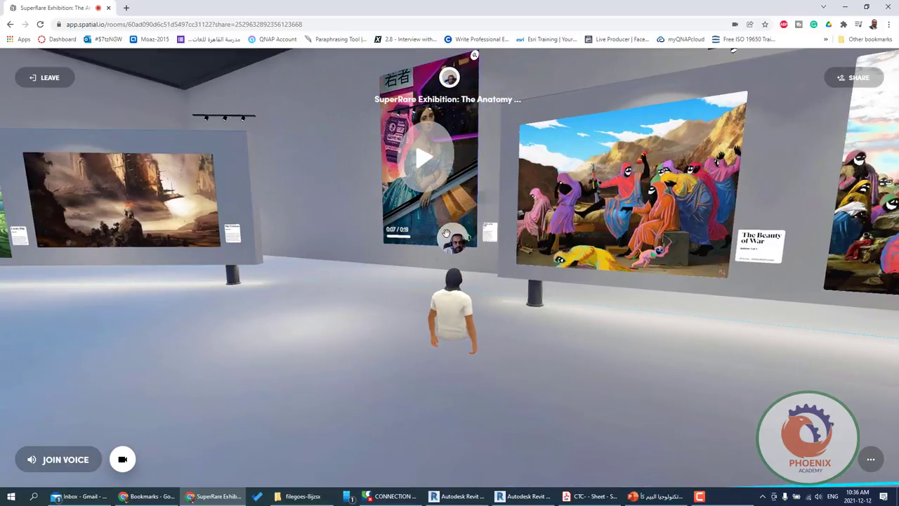
drag(447, 233, 687, 279)
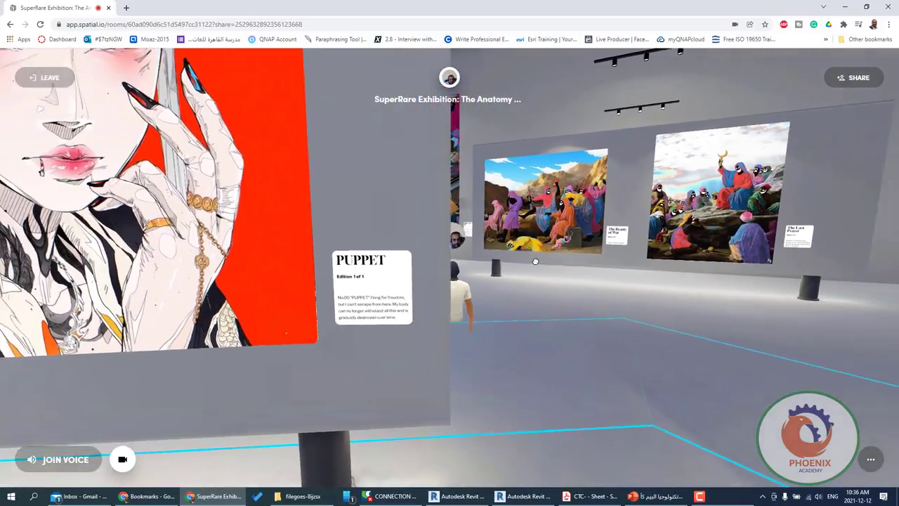
key(a)
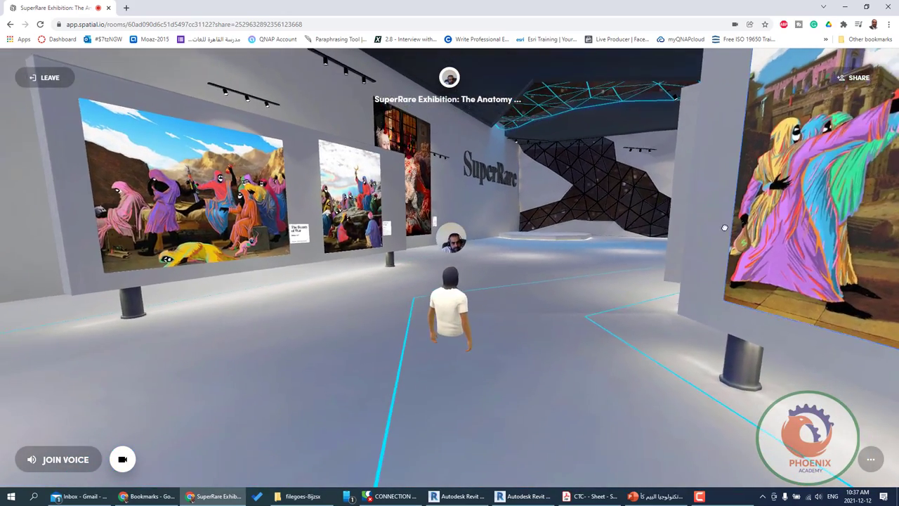
mouse_move(688, 261)
mouse_down()
mouse_move(734, 112)
mouse_move(570, 268)
mouse_up()
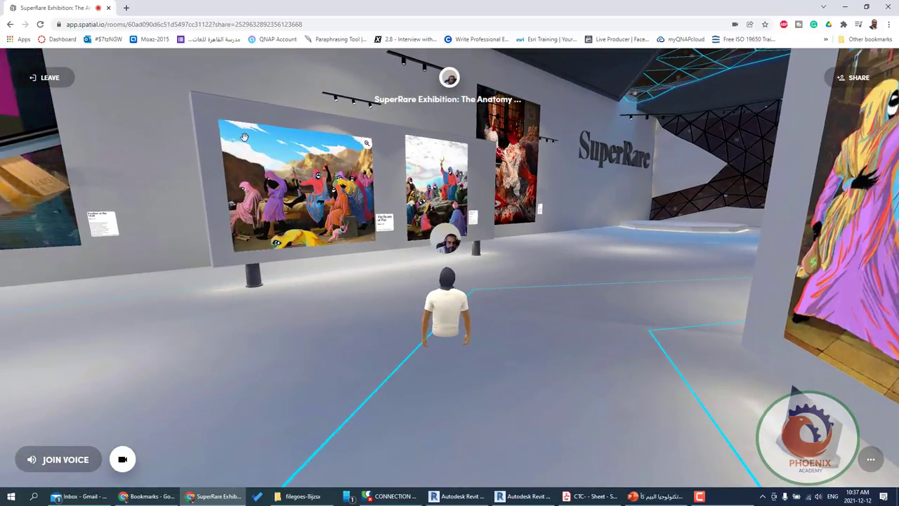
click(49, 78)
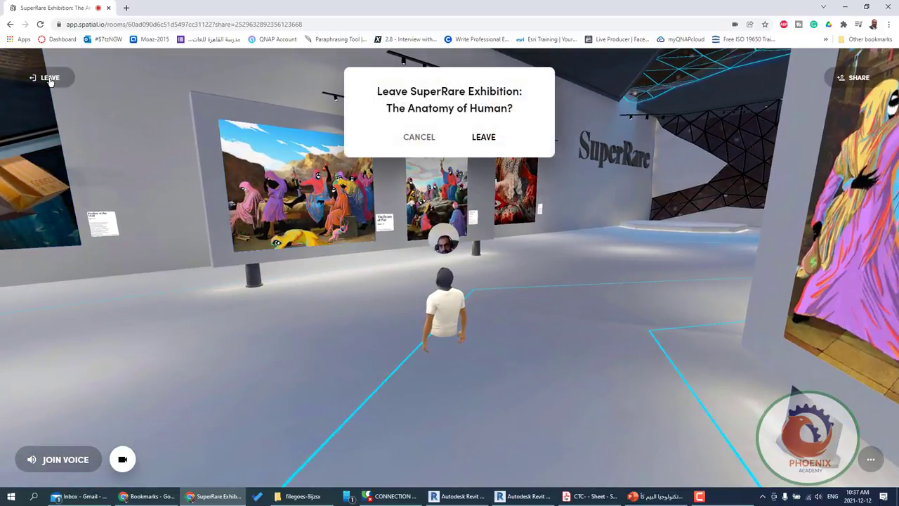
click(482, 138)
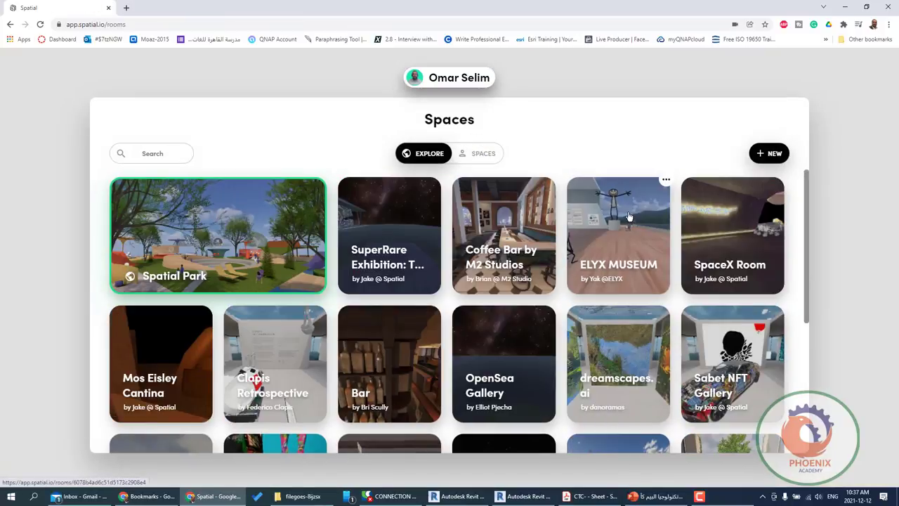
Enter the ELYX MUSEUM space from its tile on the Spaces page.
click(630, 217)
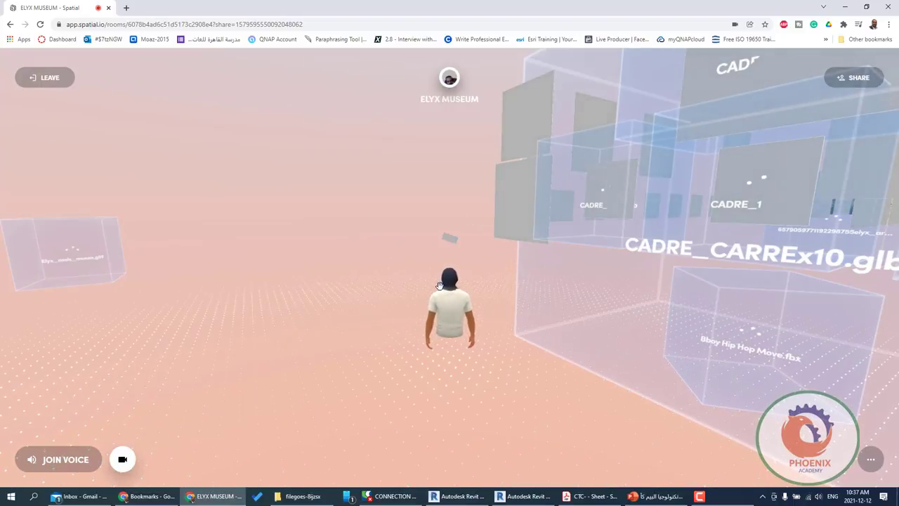
Turn toward the exhibit boxes and walk the avatar into the museum, moving left and right across the room.
mouse_move(448, 271)
mouse_down()
mouse_move(751, 299)
mouse_move(850, 294)
mouse_up()
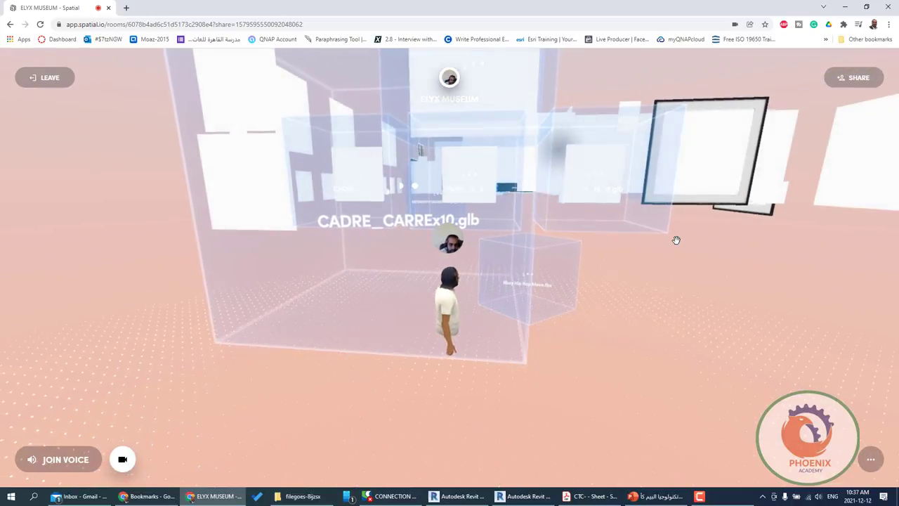
key(w)
key(a)
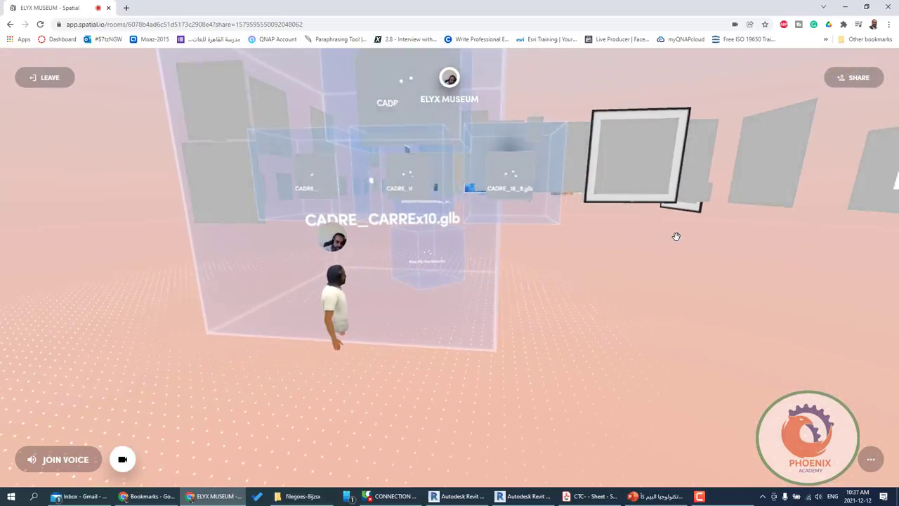
key(d)
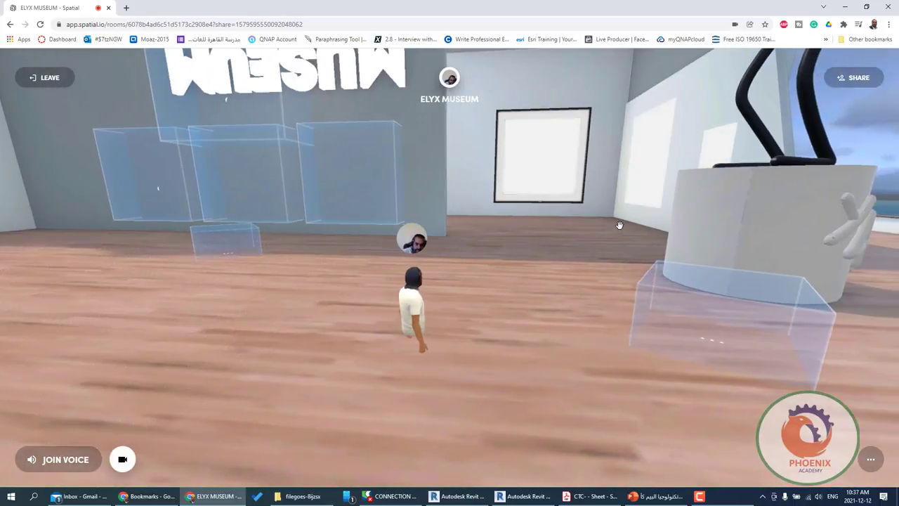
Walk up to the framed painting, then back away to the ledge by the water.
key(w)
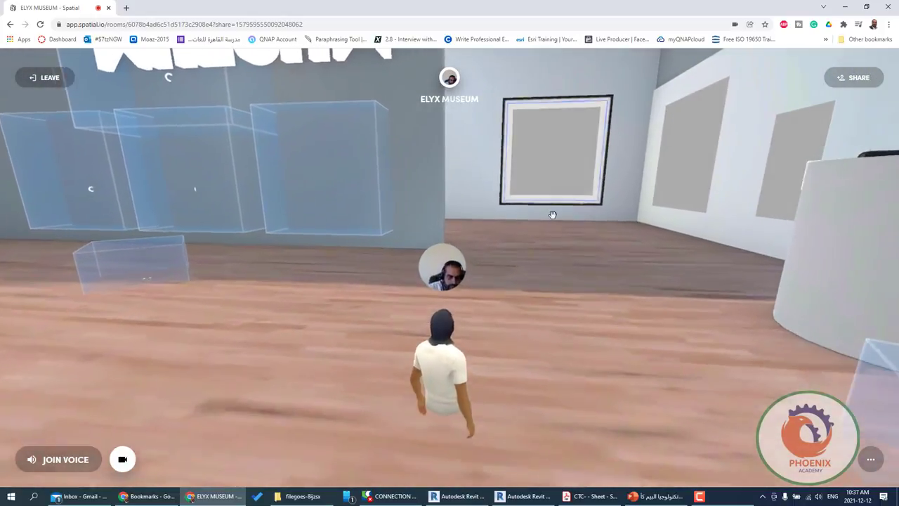
key(w)
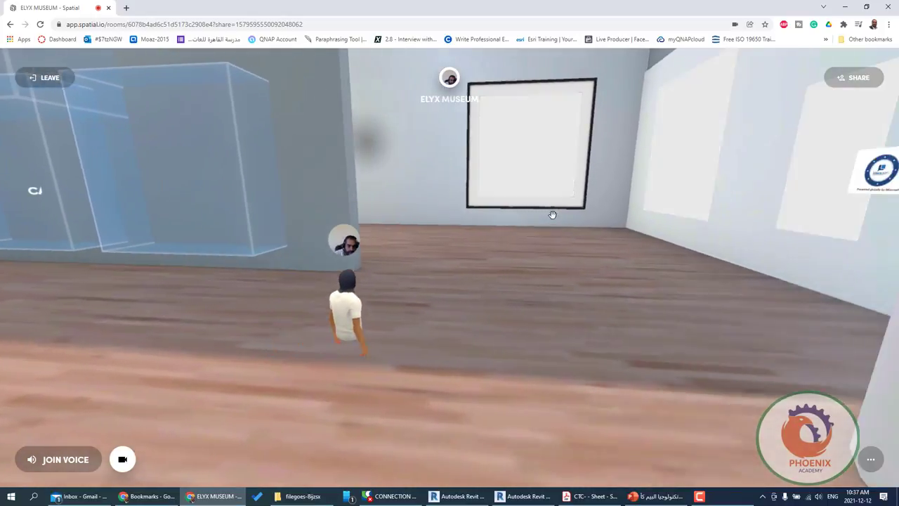
key(s)
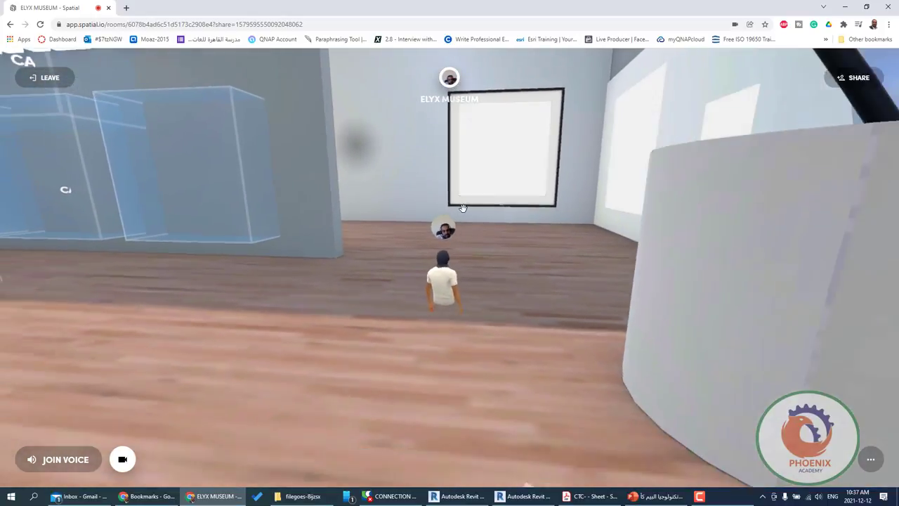
key(s)
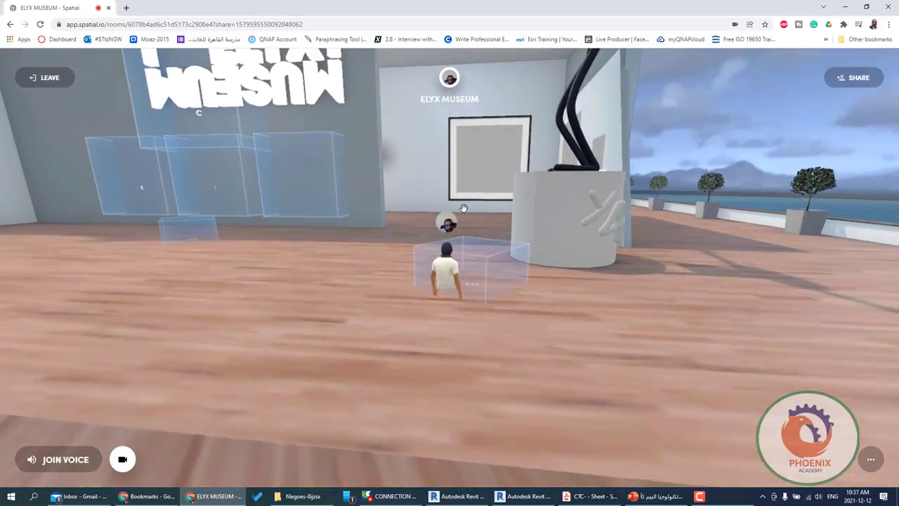